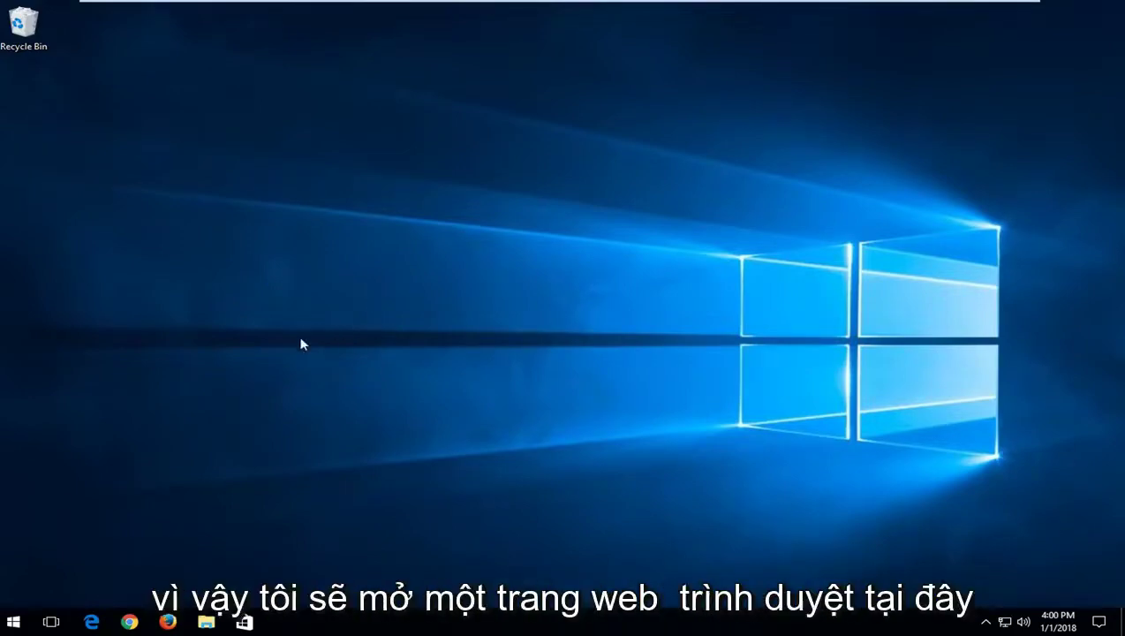
Open Chrome, search the web for "ccleaner" and maximize the browser window
click(129, 621)
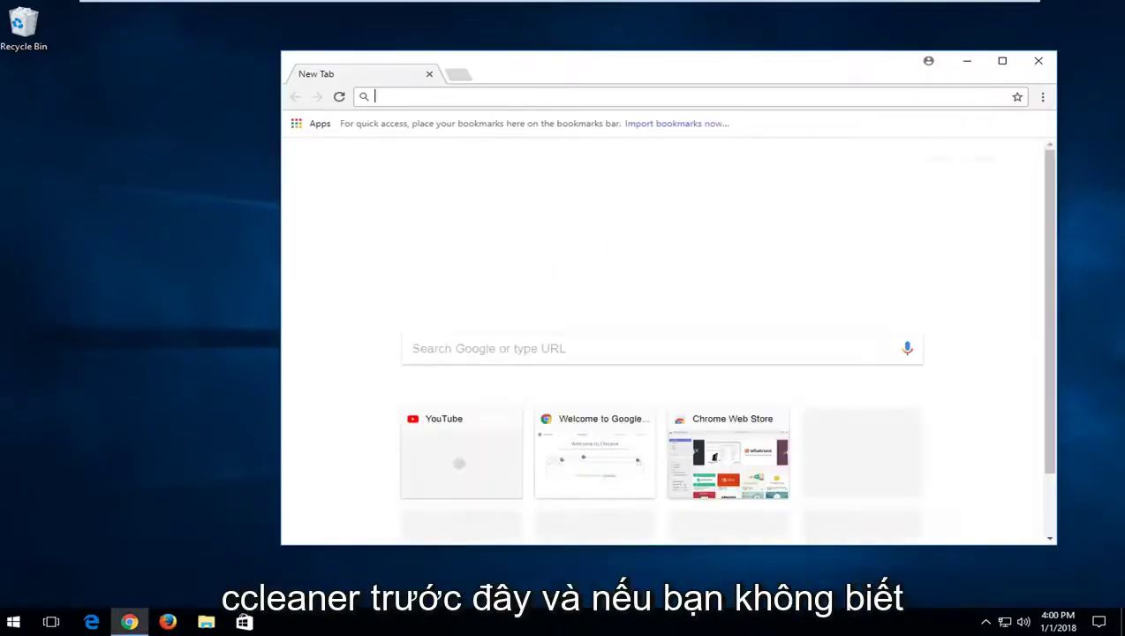
text(ccleaner)
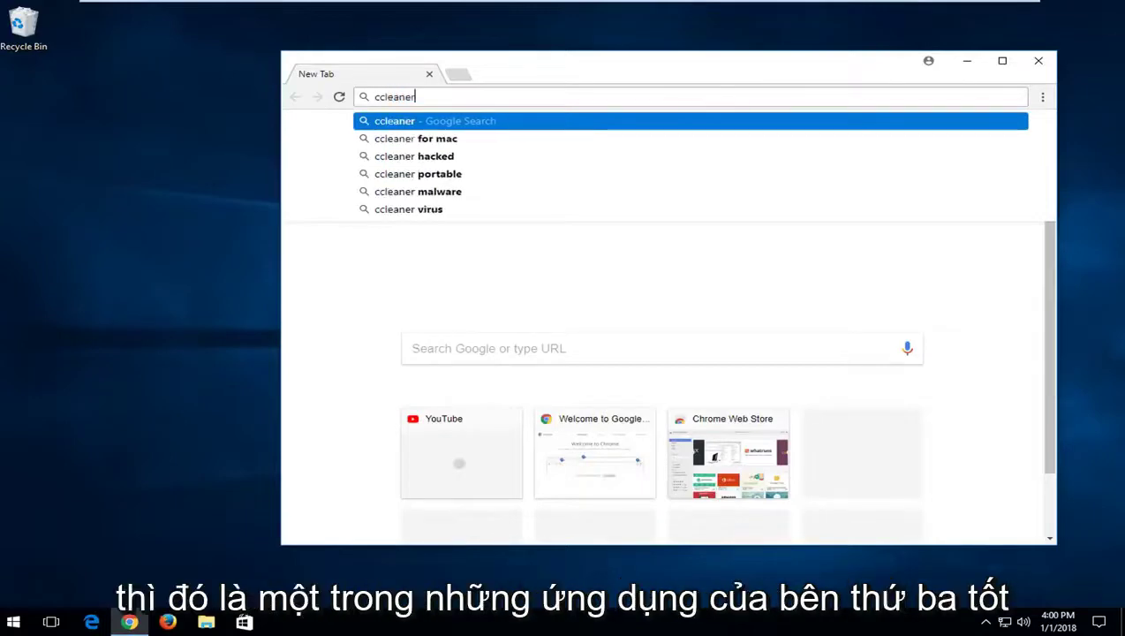
key(Return)
mouse_move(540, 6)
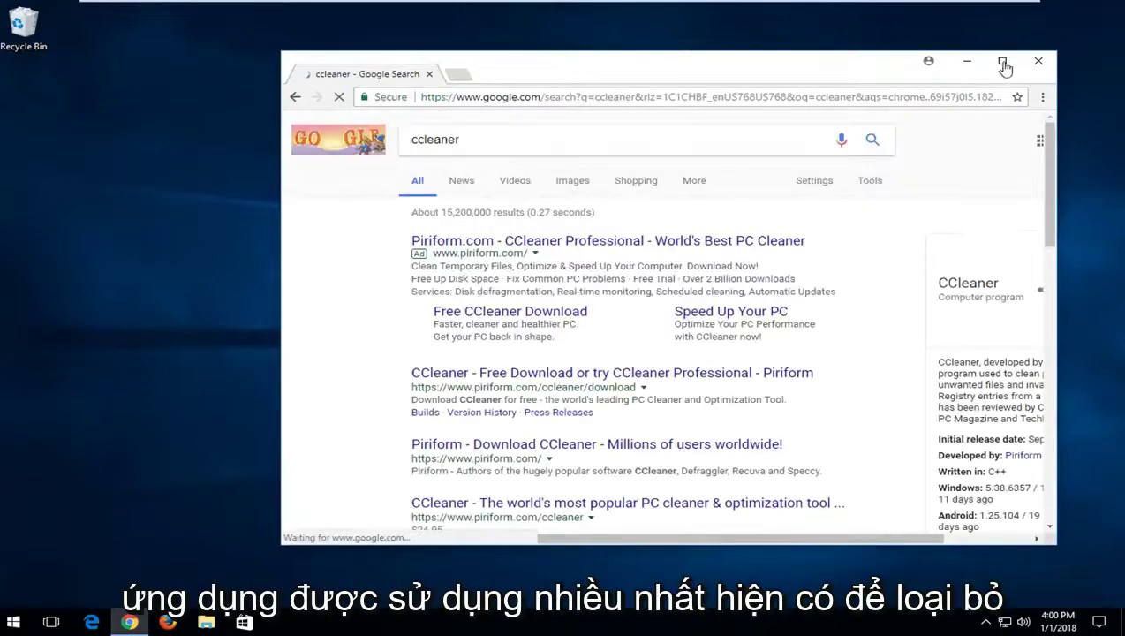
click(1002, 62)
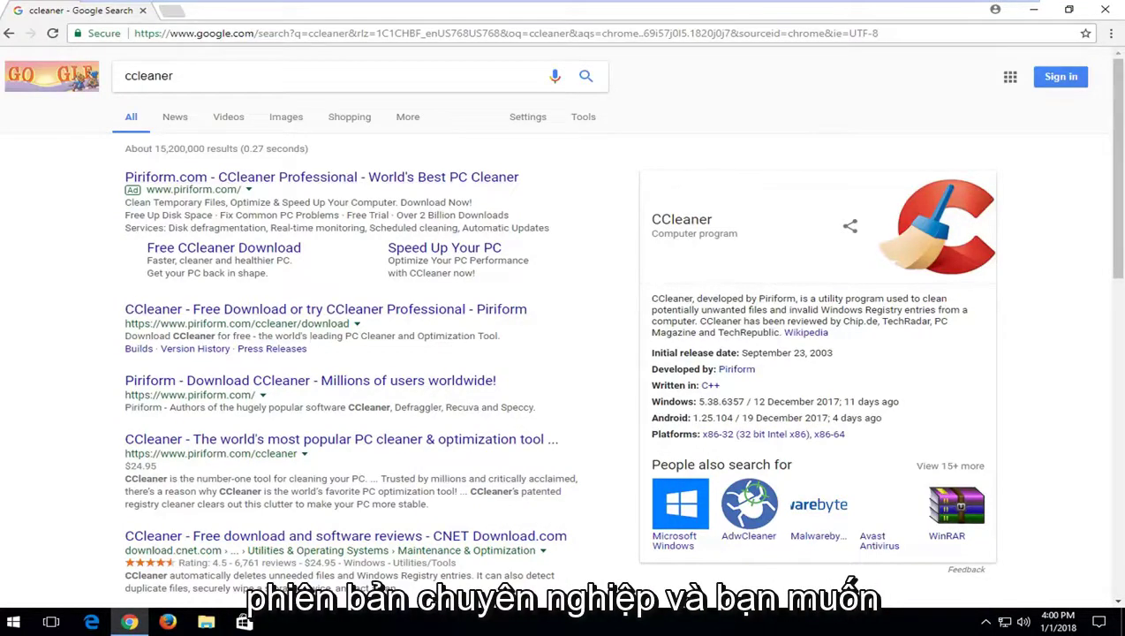
Open Piriform's CCleaner download page from the search results and download the Free version
click(163, 312)
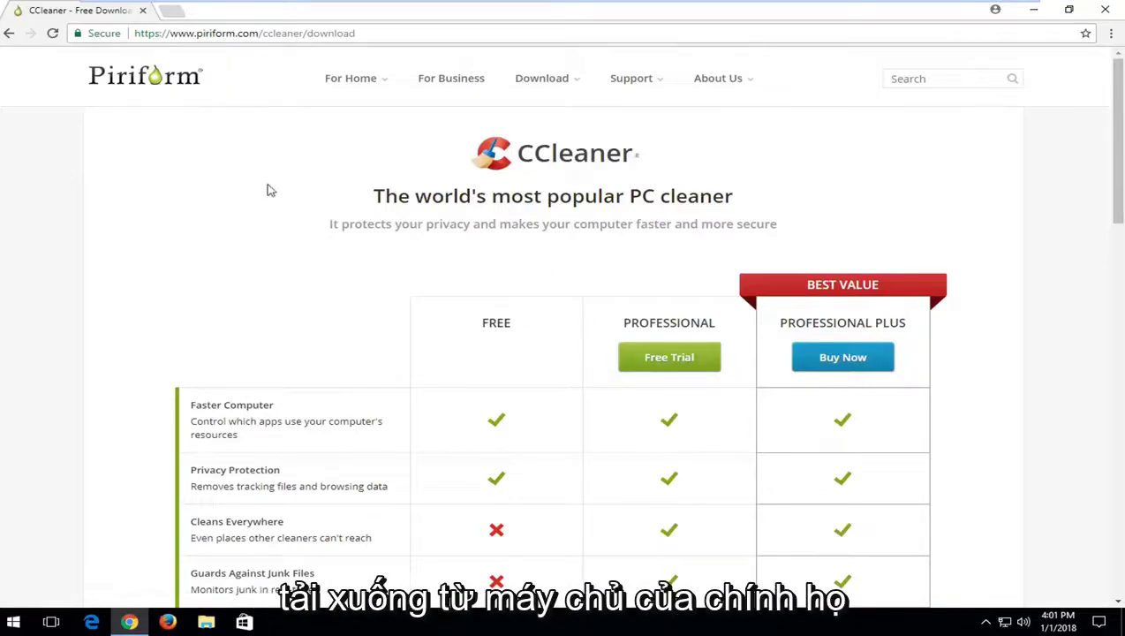
scroll(480, 315, down, 1)
scroll(479, 316, down, 2)
scroll(497, 228, down, 3)
scroll(497, 228, down, 4)
click(497, 316)
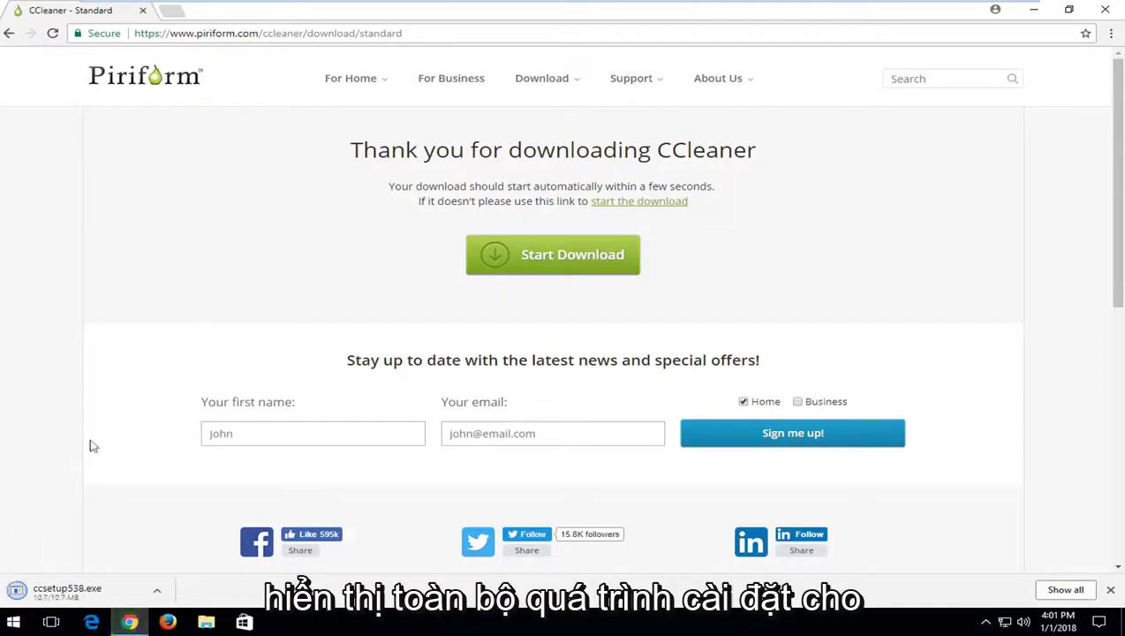
Launch the downloaded ccsetup538.exe, allow it to make changes to the device, and minimize the browser
click(66, 590)
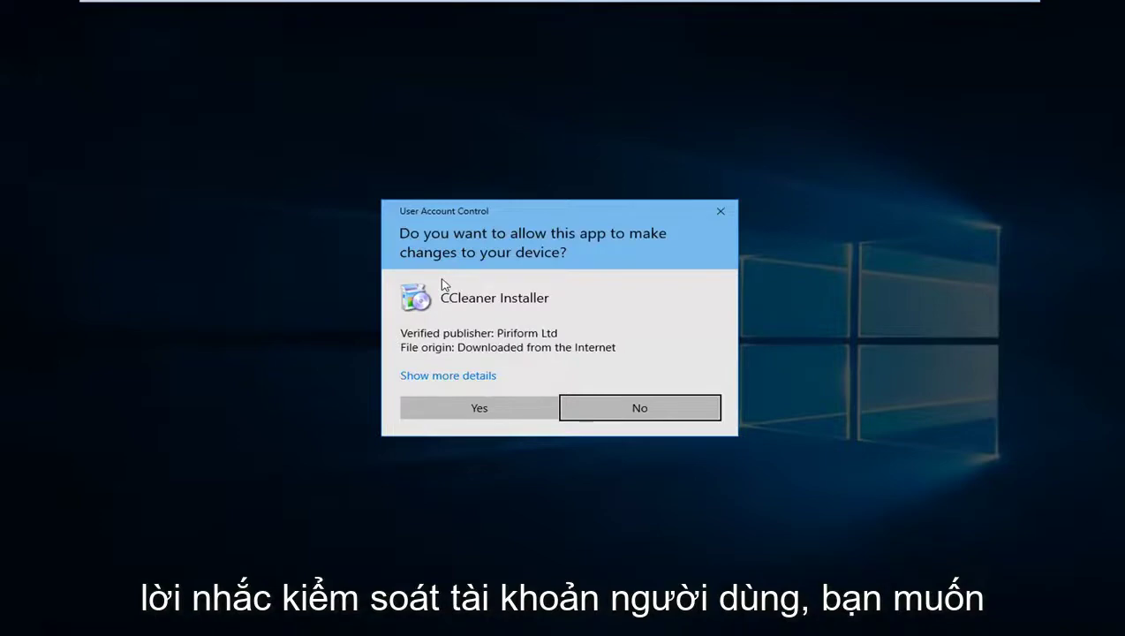
click(455, 406)
click(1033, 9)
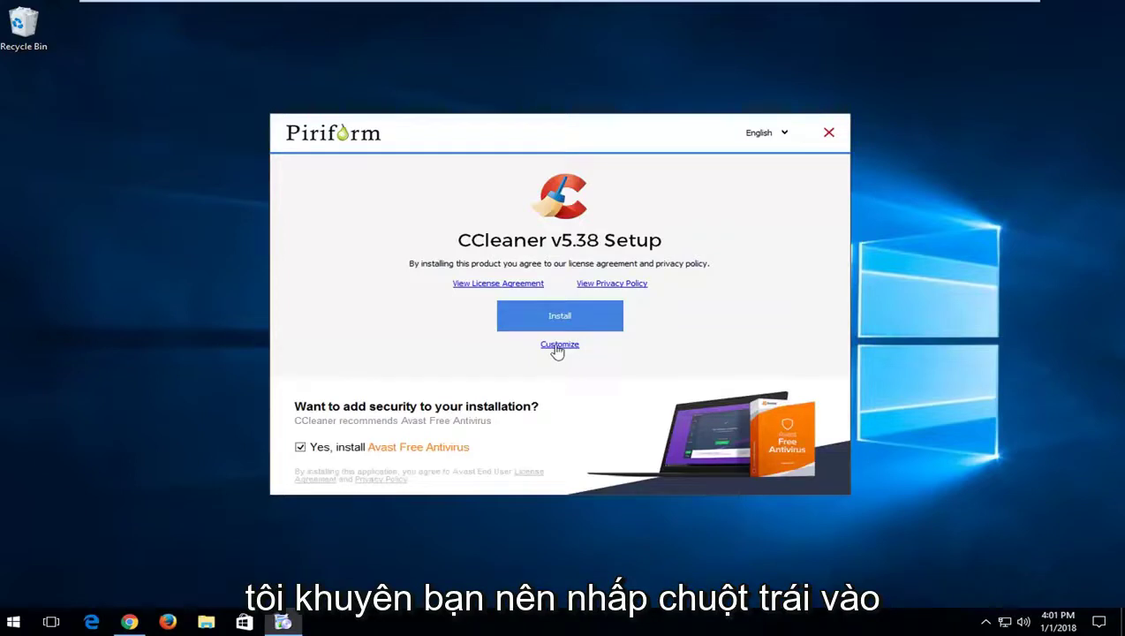
Review the custom install options, decline Avast Free Antivirus and install CCleaner v5.38 with the default options
click(554, 346)
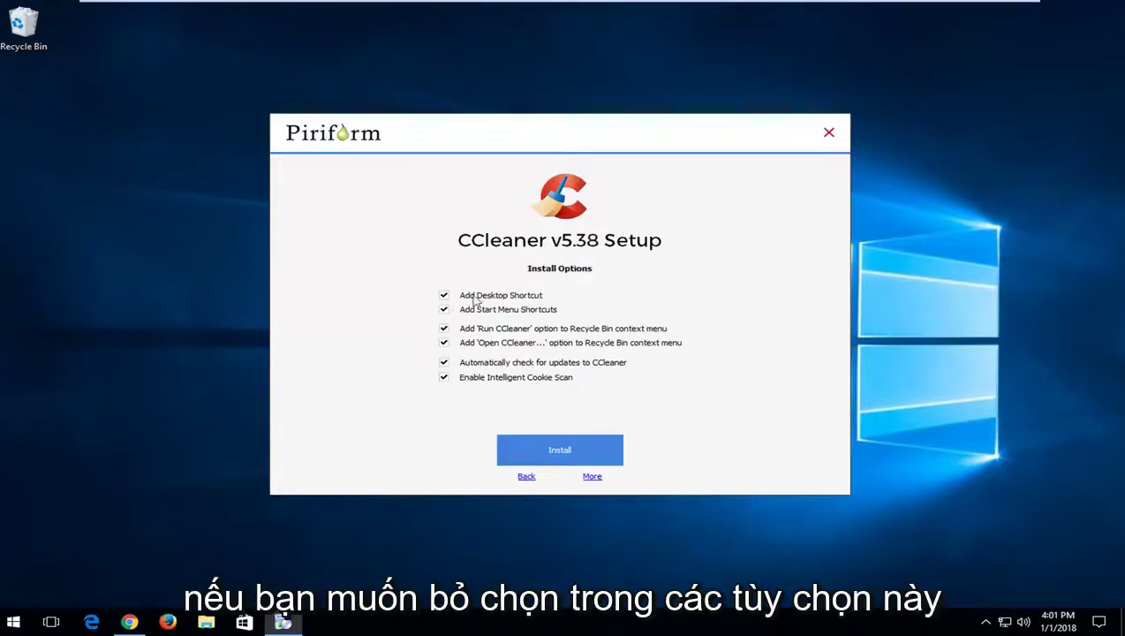
click(524, 477)
click(300, 447)
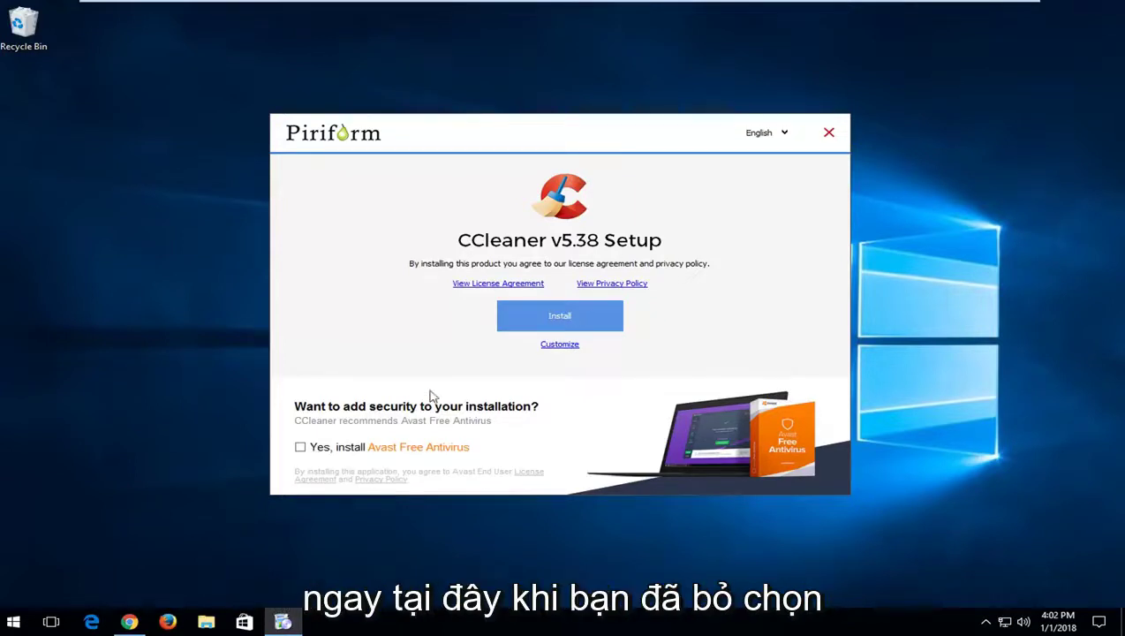
click(566, 323)
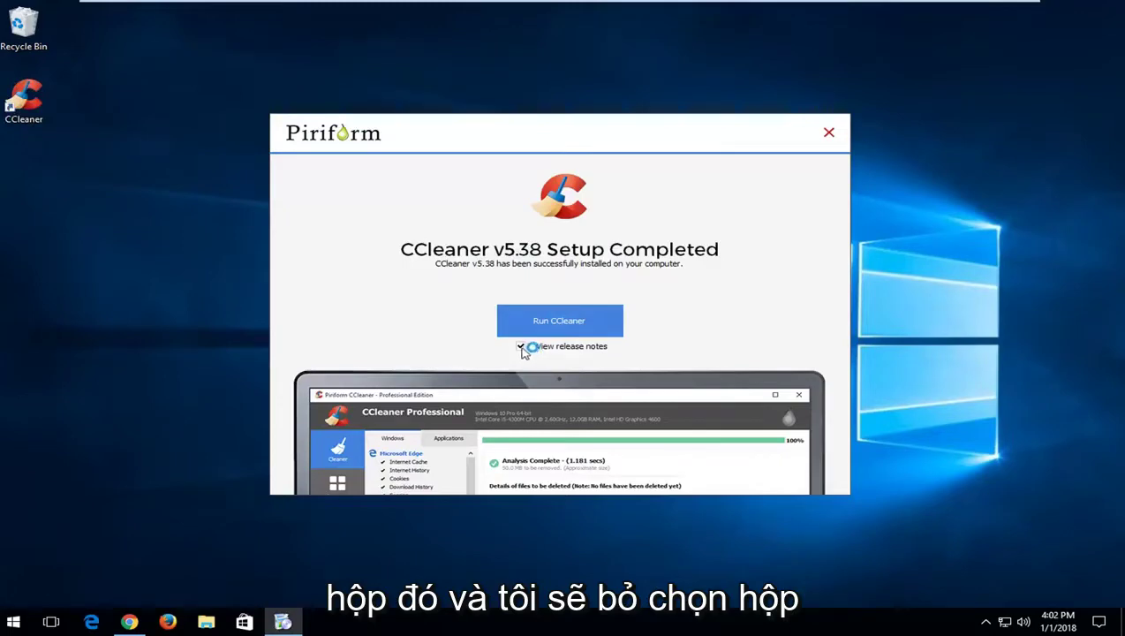
Run CCleaner from the finished setup without viewing the release notes, and open its Duplicate Finder tool
click(522, 348)
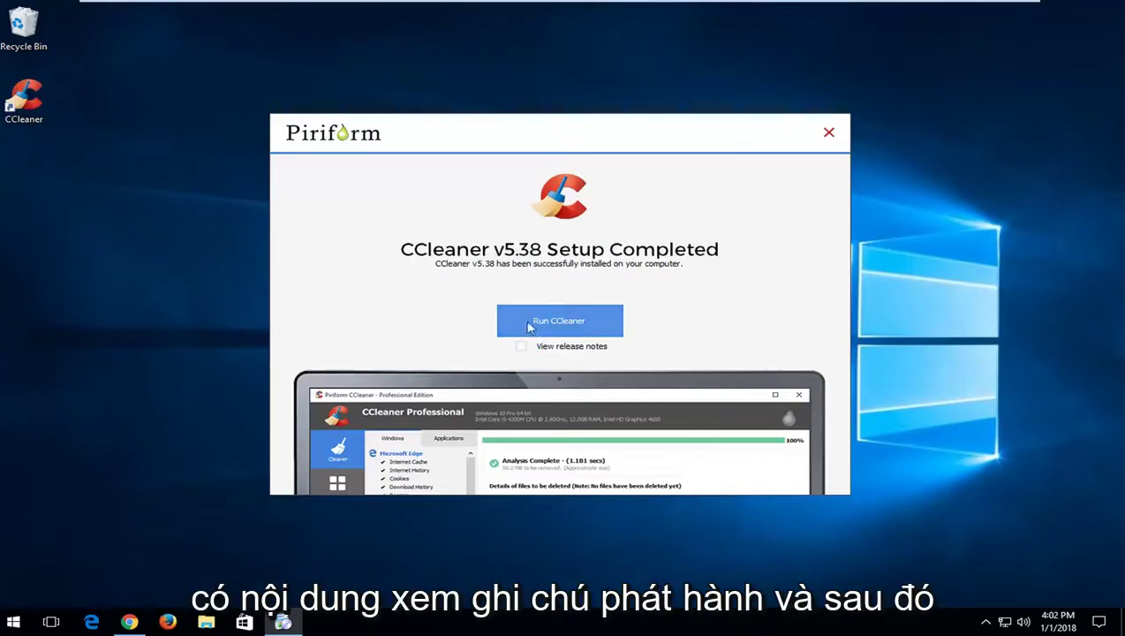
click(531, 325)
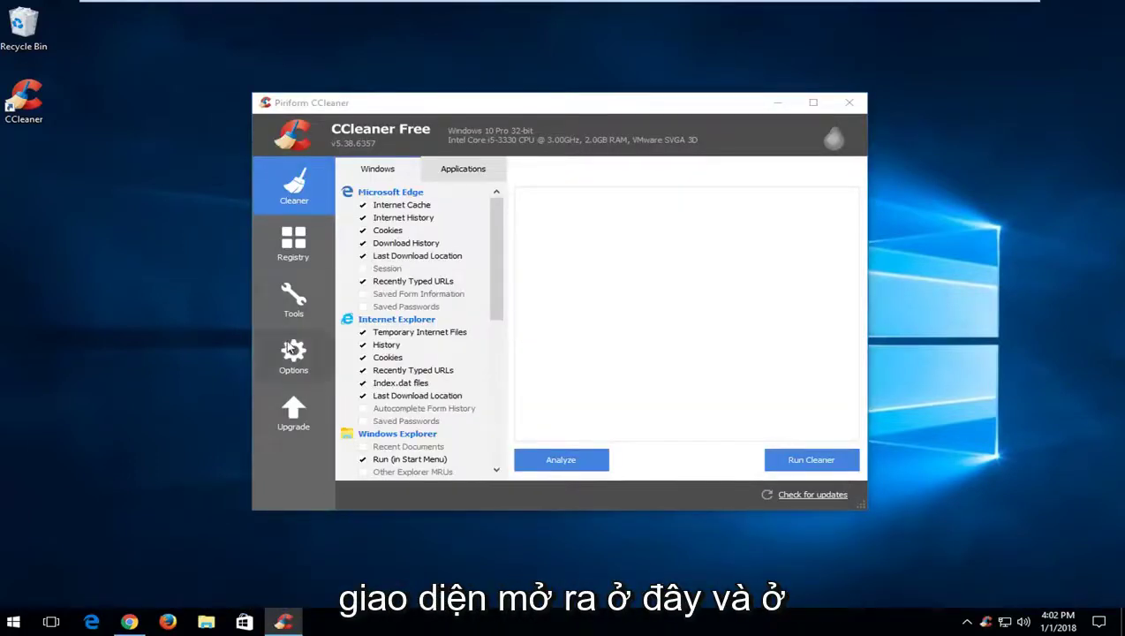
click(297, 304)
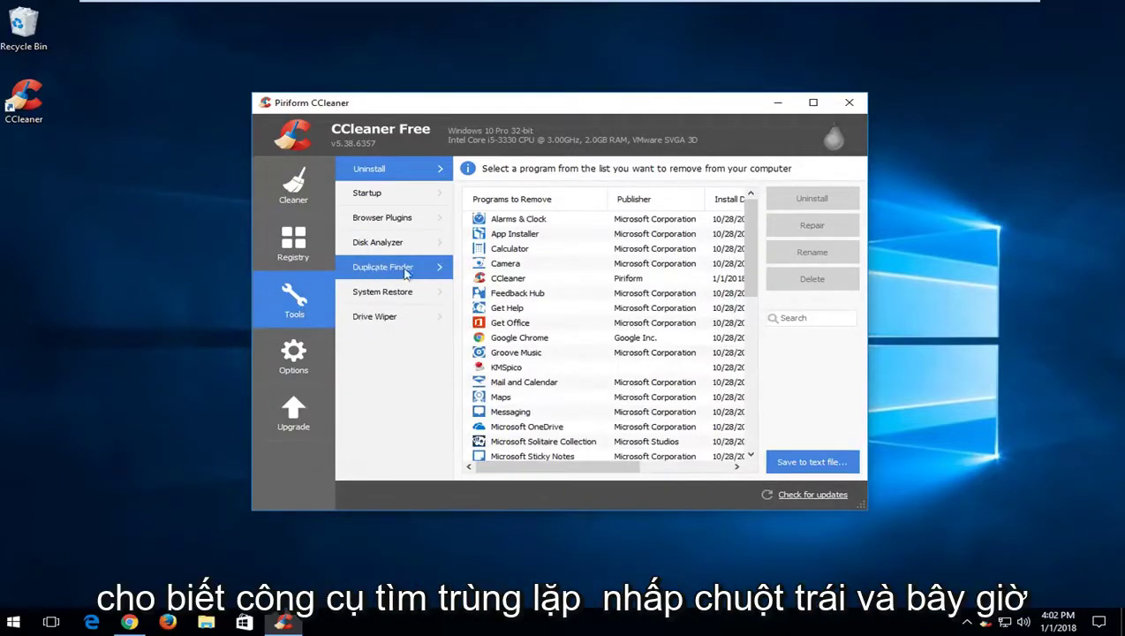
click(402, 270)
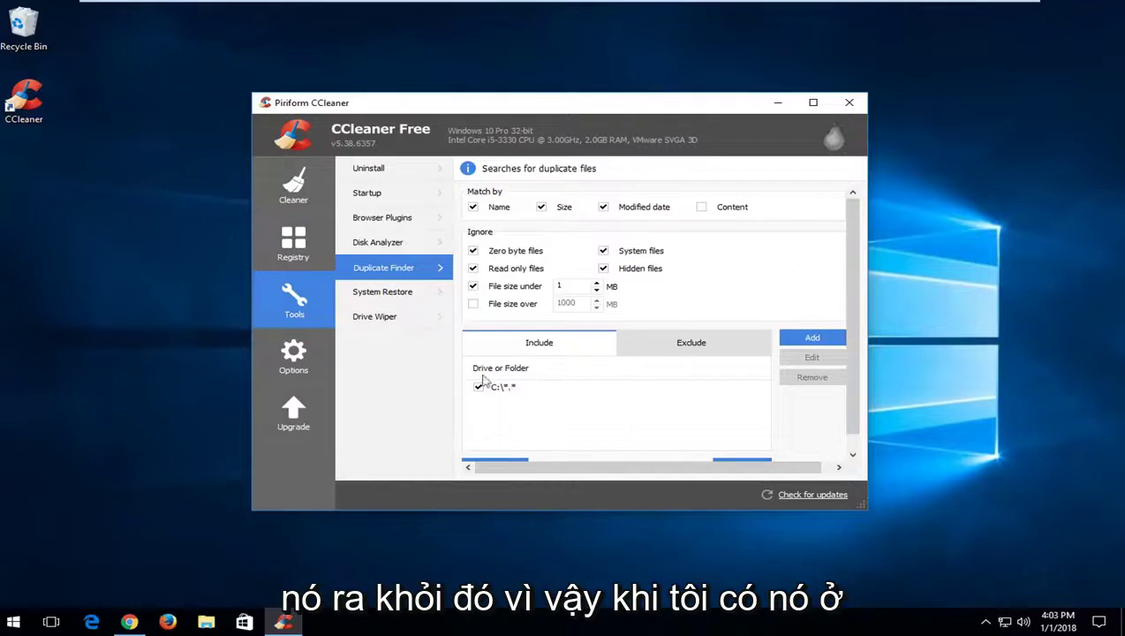
Search the C: drive for duplicate files using the default match and ignore criteria
scroll(829, 269, down, 1)
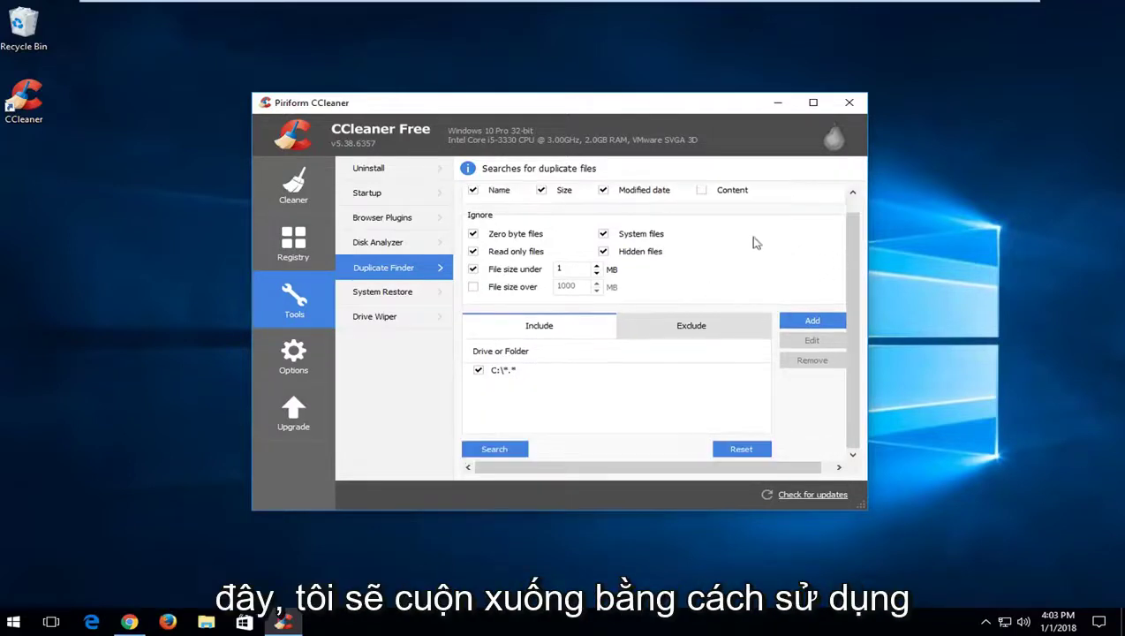
scroll(799, 228, up, 1)
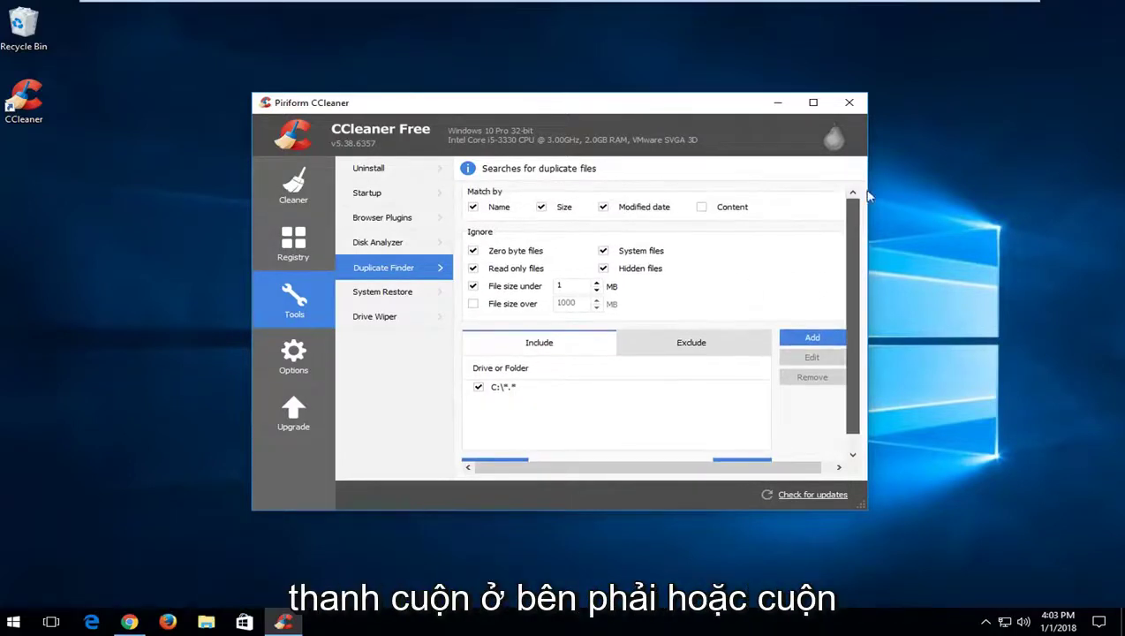
scroll(792, 228, down, 1)
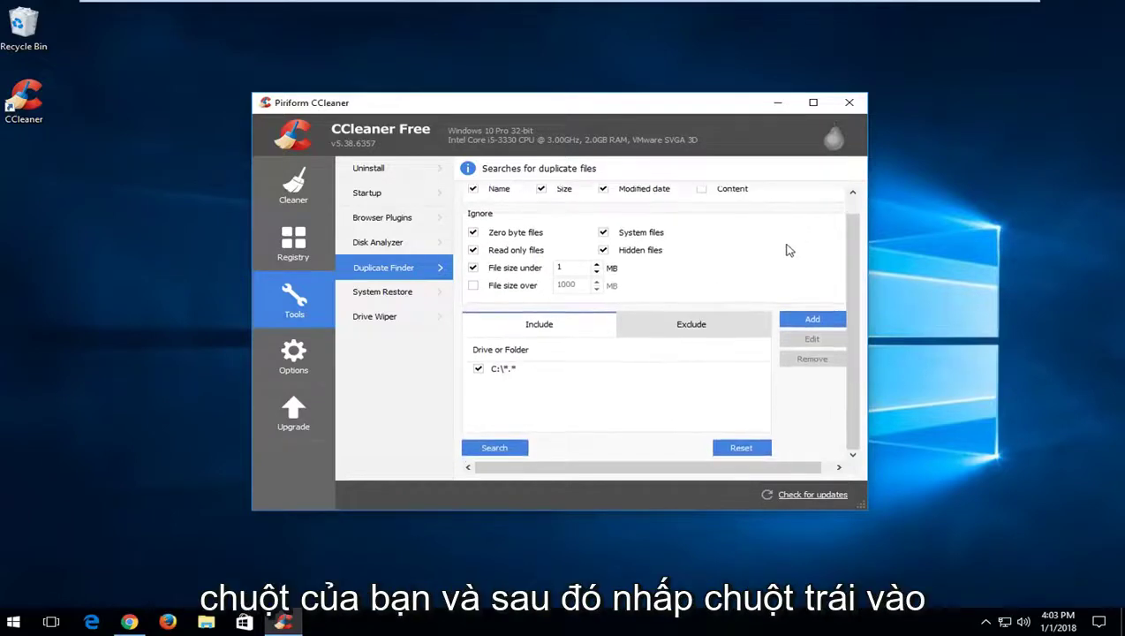
click(502, 447)
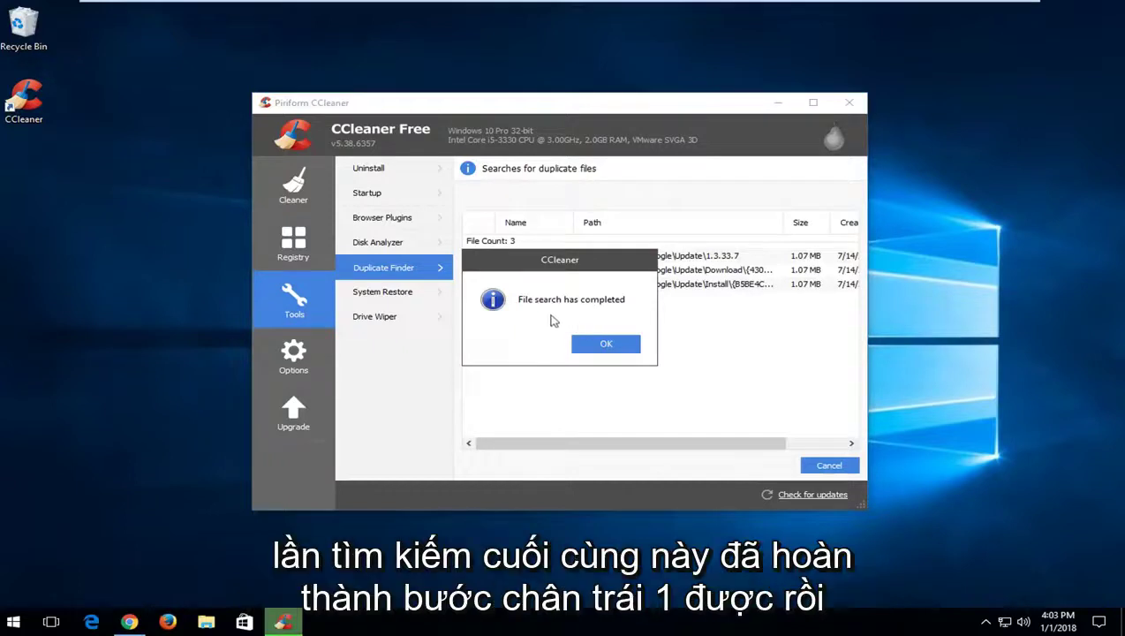
click(605, 346)
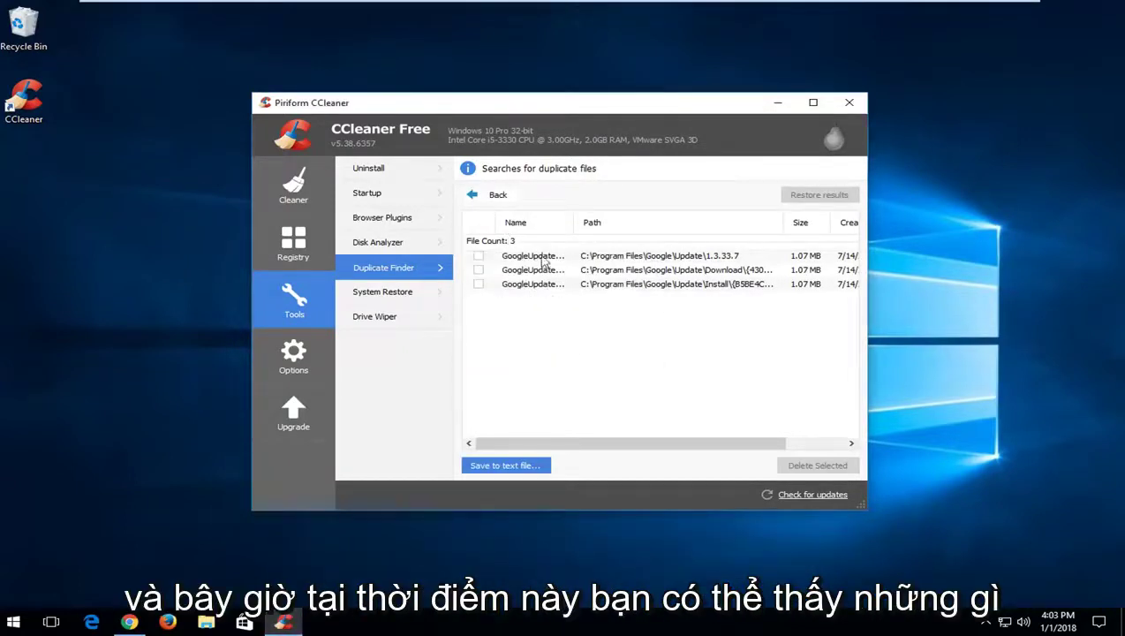
Widen the Name column and permanently delete the GoogleUpdateSetup.exe copies in the 1.3.33.7 and Download folders, keeping the Install copy
drag(575, 229, 664, 223)
drag(623, 443, 432, 420)
click(478, 255)
click(478, 269)
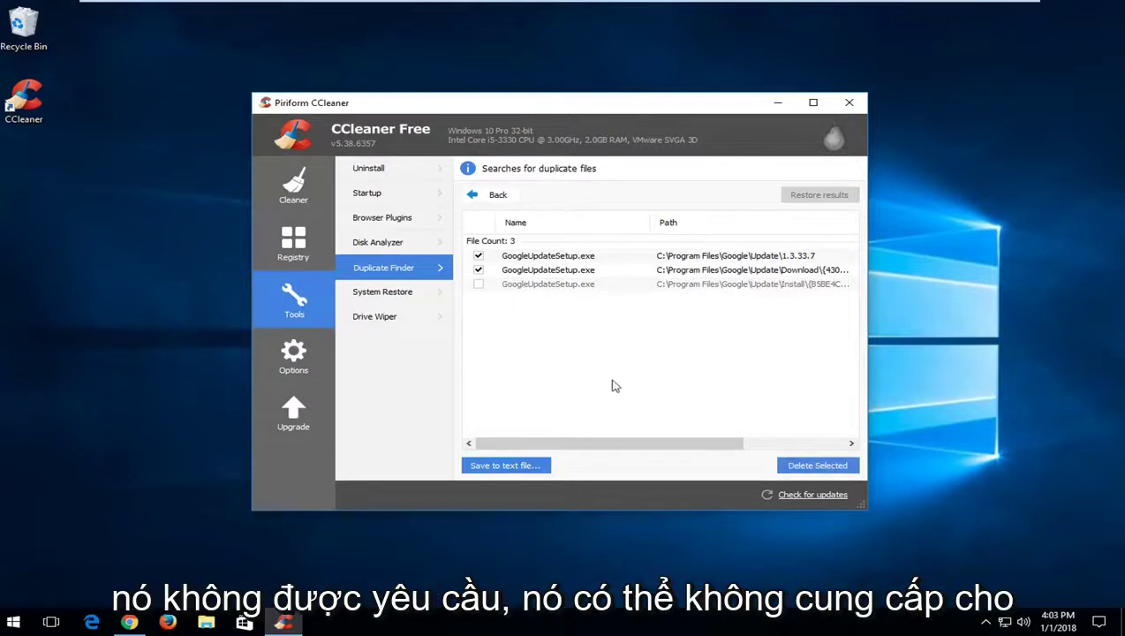
drag(652, 444, 444, 420)
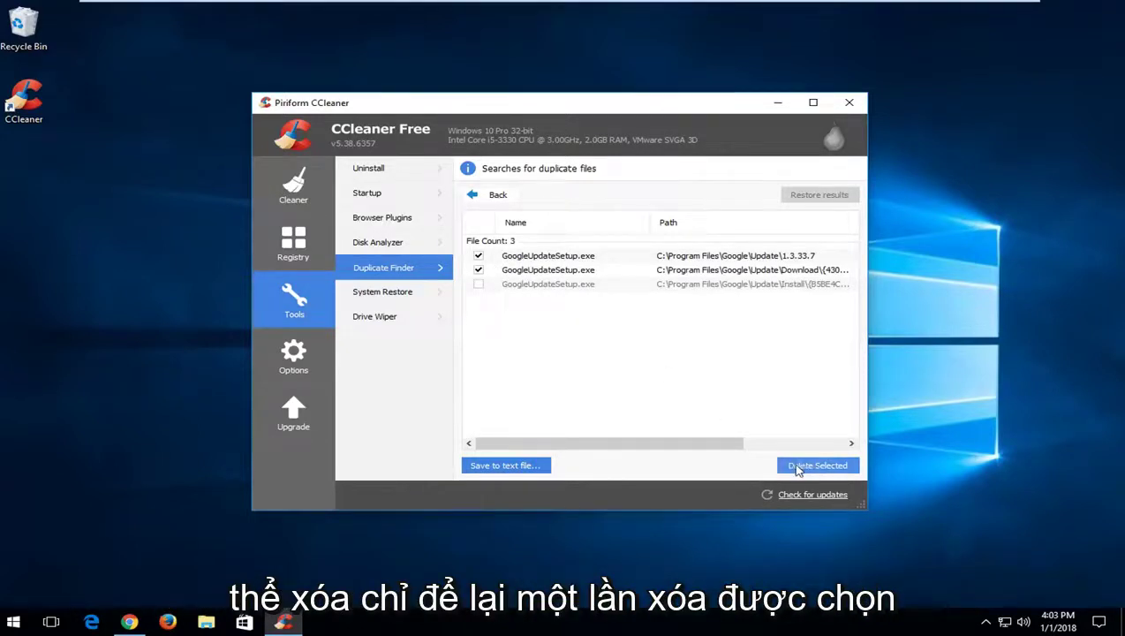
click(791, 466)
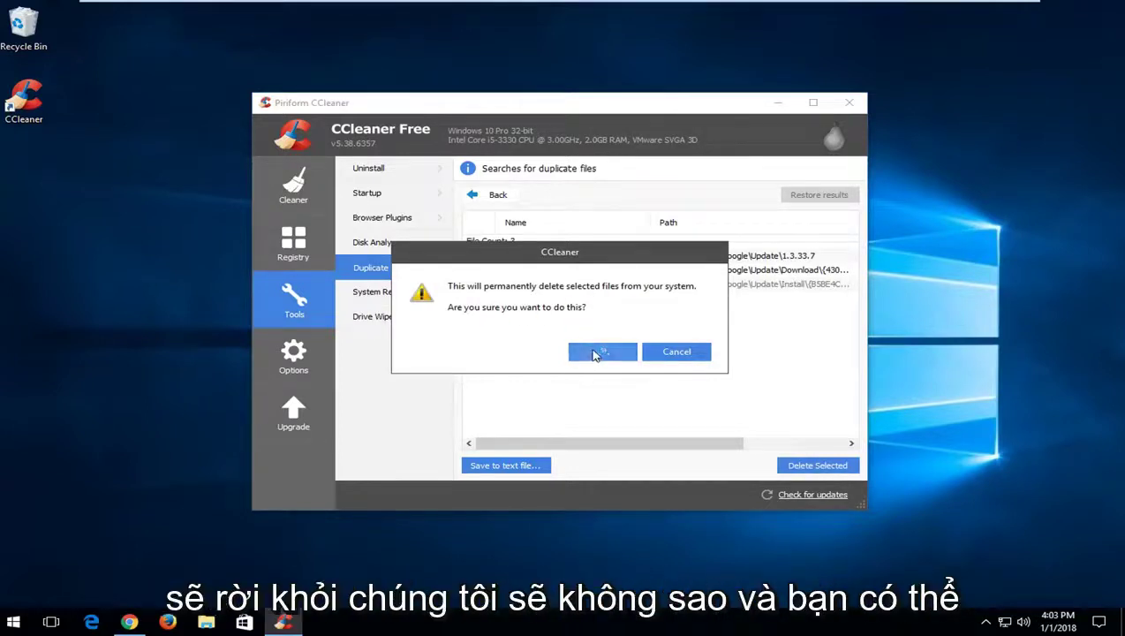
click(592, 353)
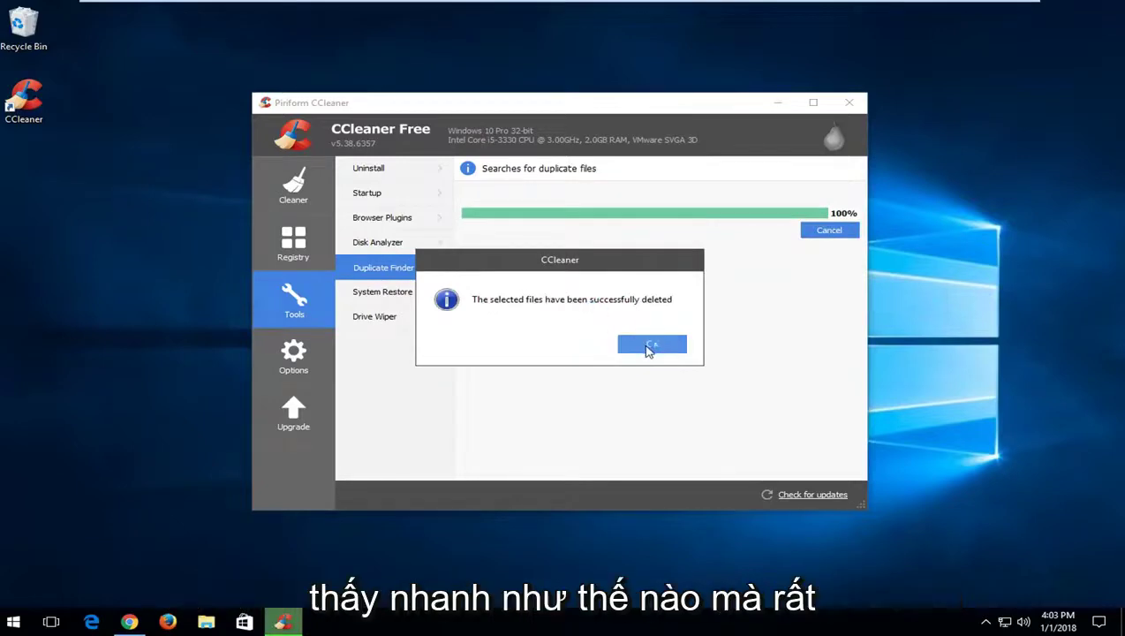
click(649, 345)
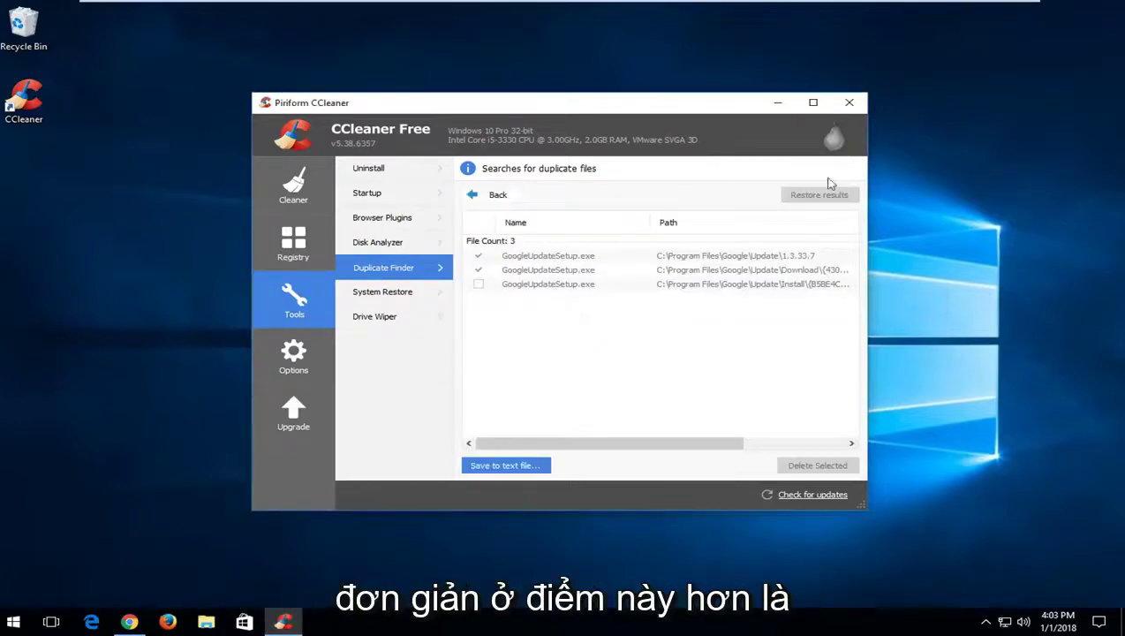
Close CCleaner and dismiss its Monitoring Active notification
click(850, 104)
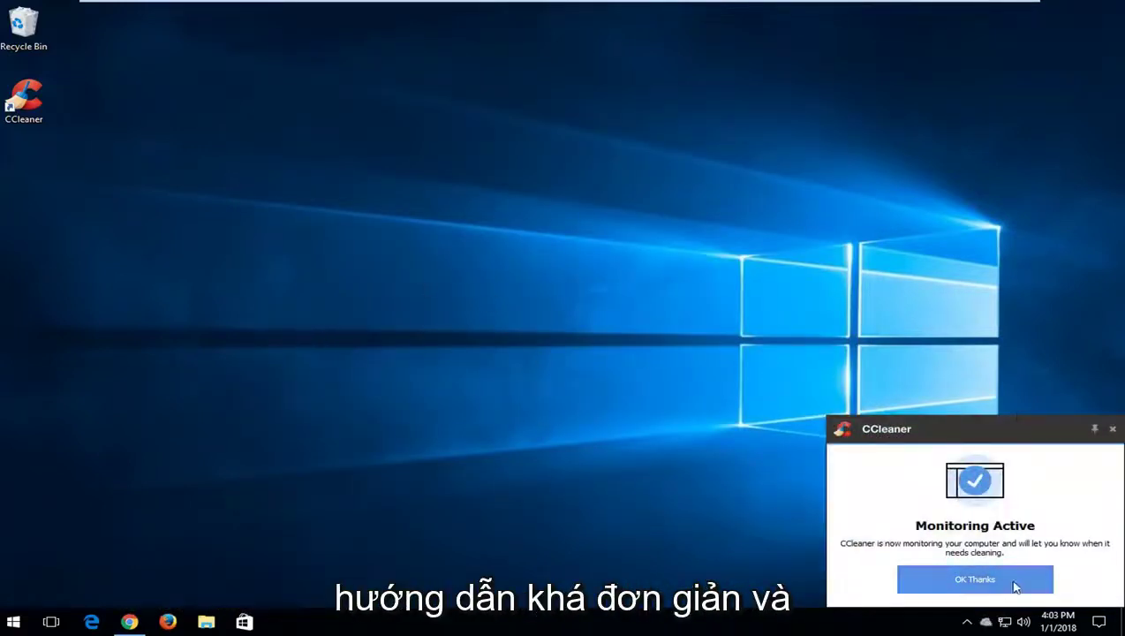
click(1007, 584)
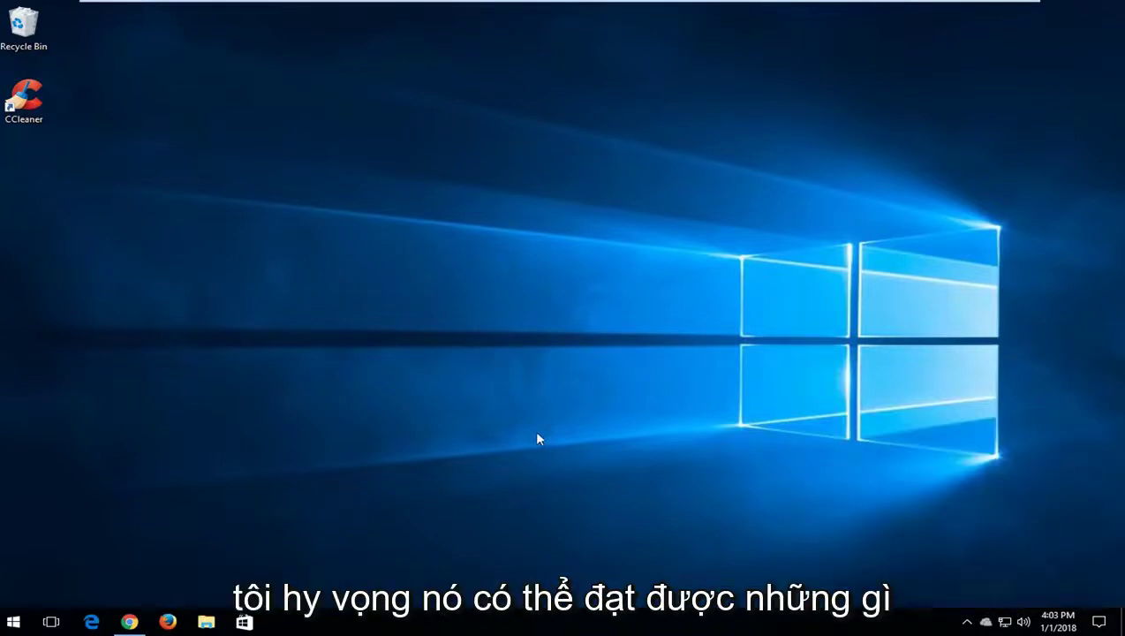